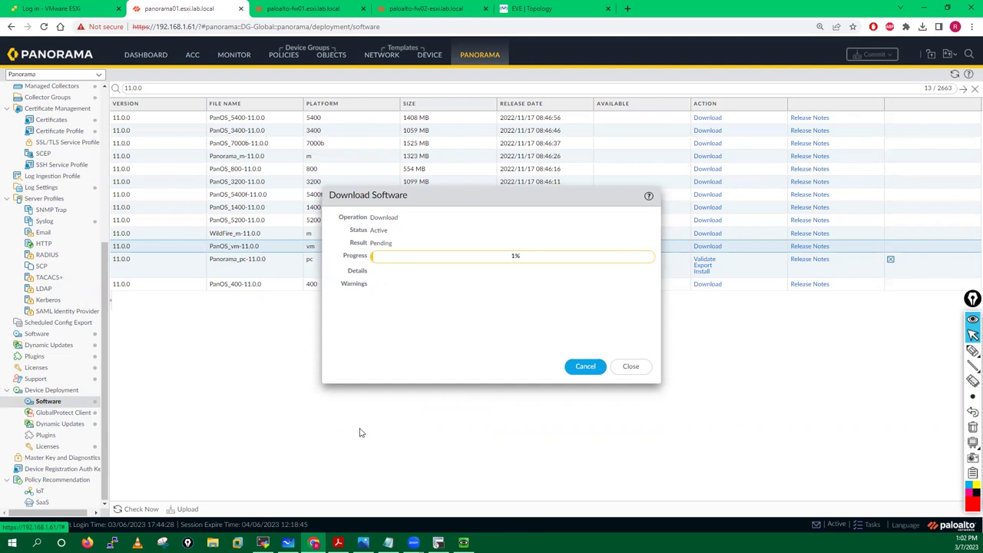
Step: Switch to the Upgrade Path.txt notes in Notepad and read the first PAN-OS upgrade best practice, on app and threat content versions
click(388, 542)
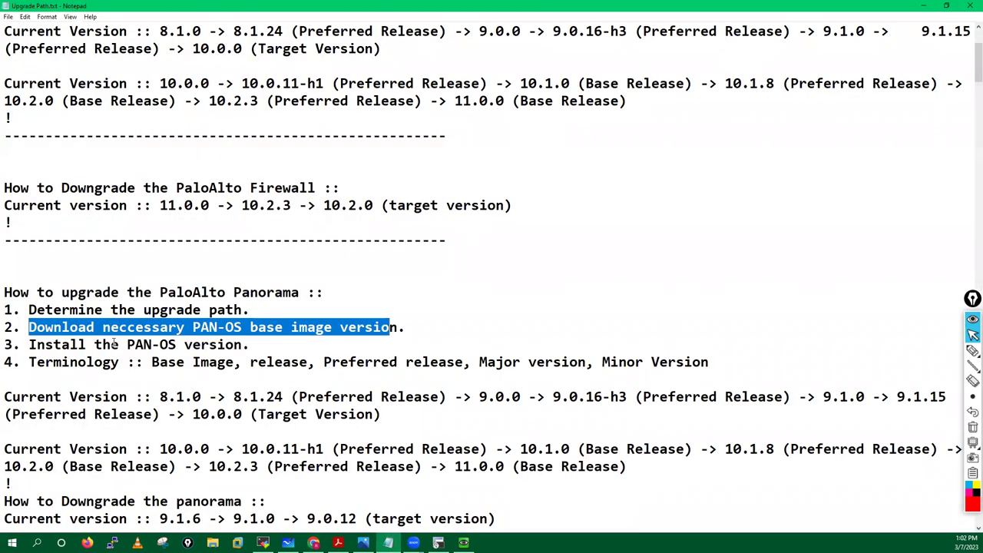
click(86, 396)
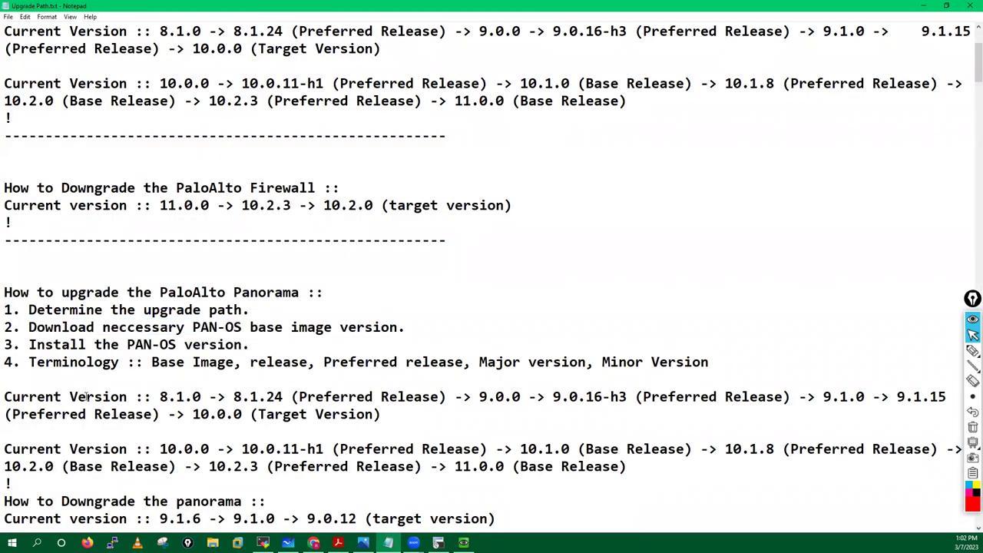
scroll(86, 396, down, 7)
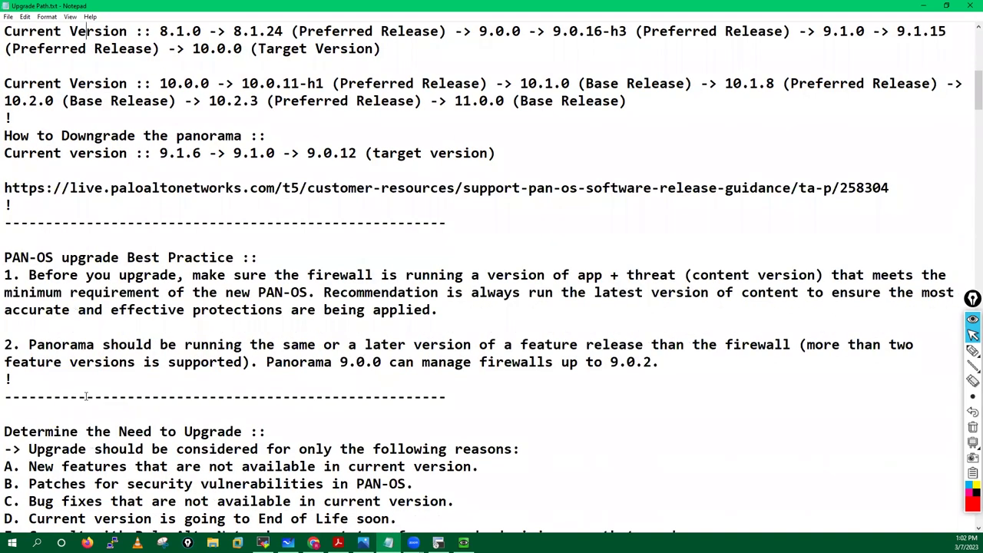
scroll(86, 396, down, 2)
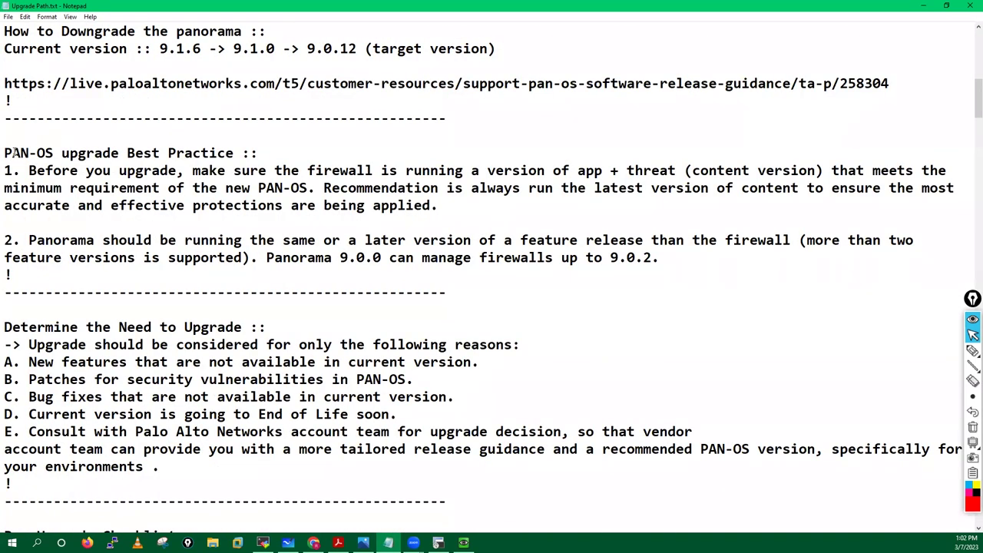
drag(13, 153, 284, 153)
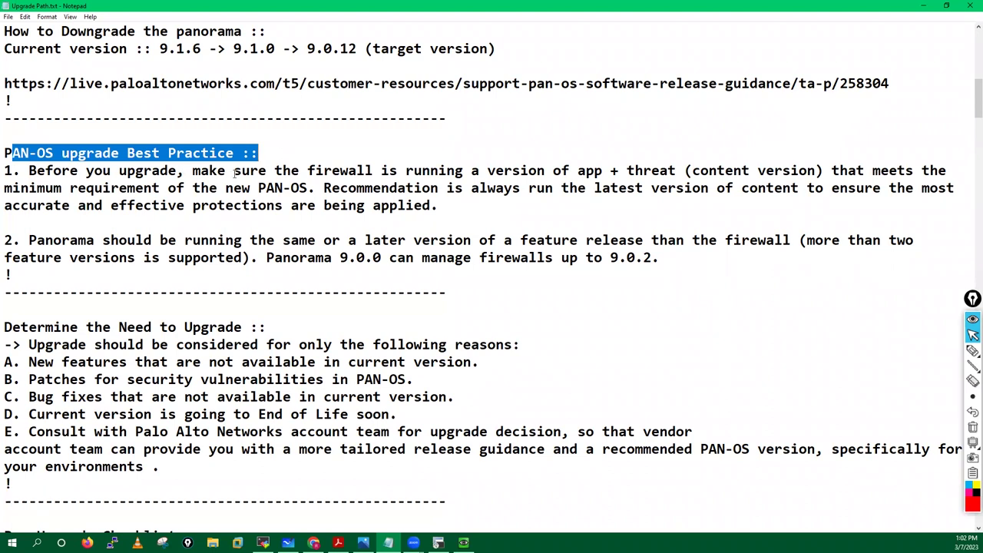
drag(185, 171, 405, 171)
drag(478, 171, 613, 171)
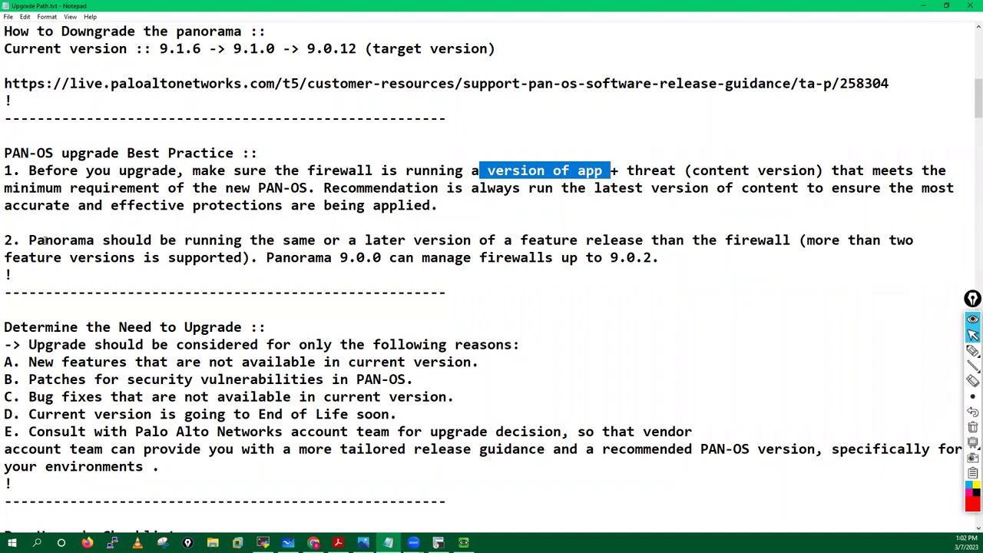
drag(27, 188, 524, 190)
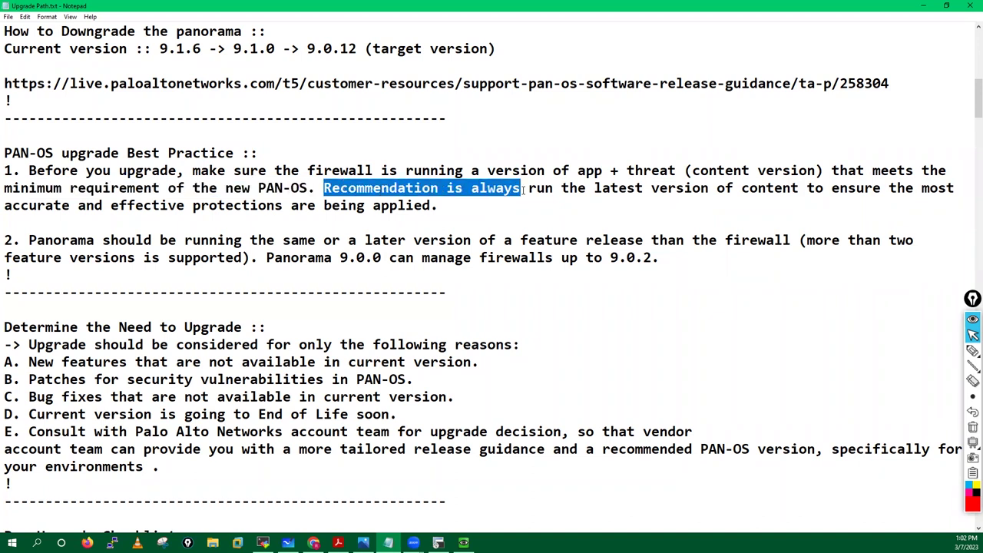
Step: Switch to Chrome and check for new dynamic content updates on the paloalto-fw01 firewall
click(313, 543)
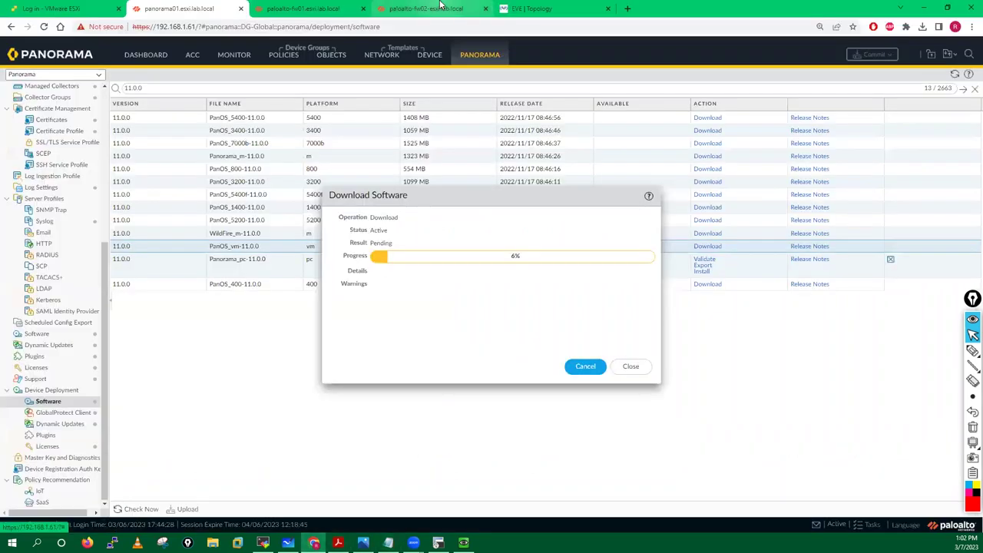
click(304, 9)
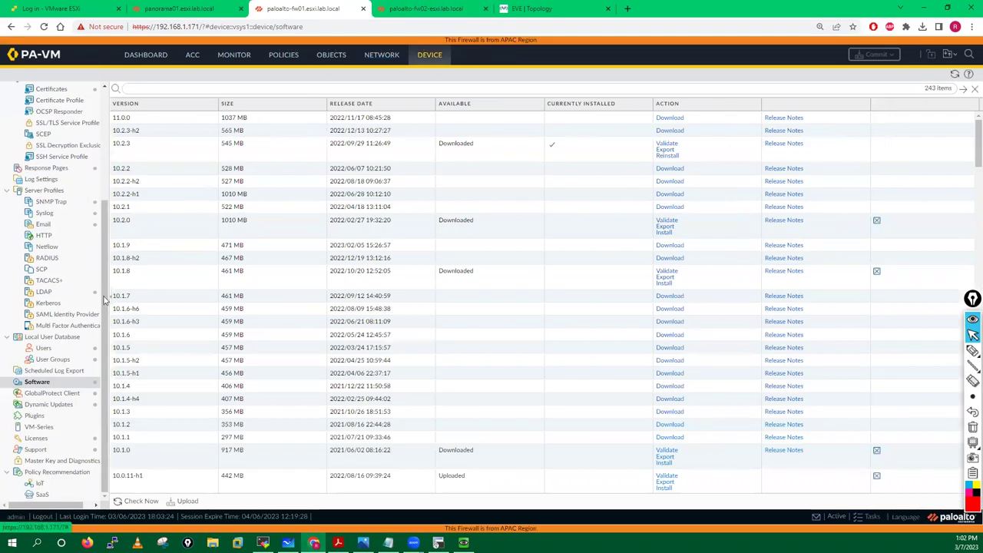
click(48, 405)
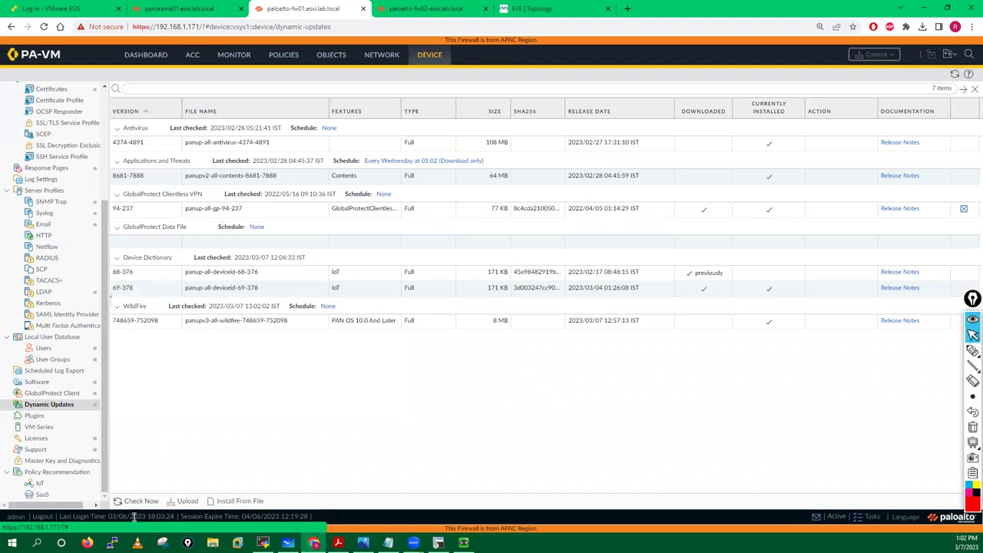
click(126, 501)
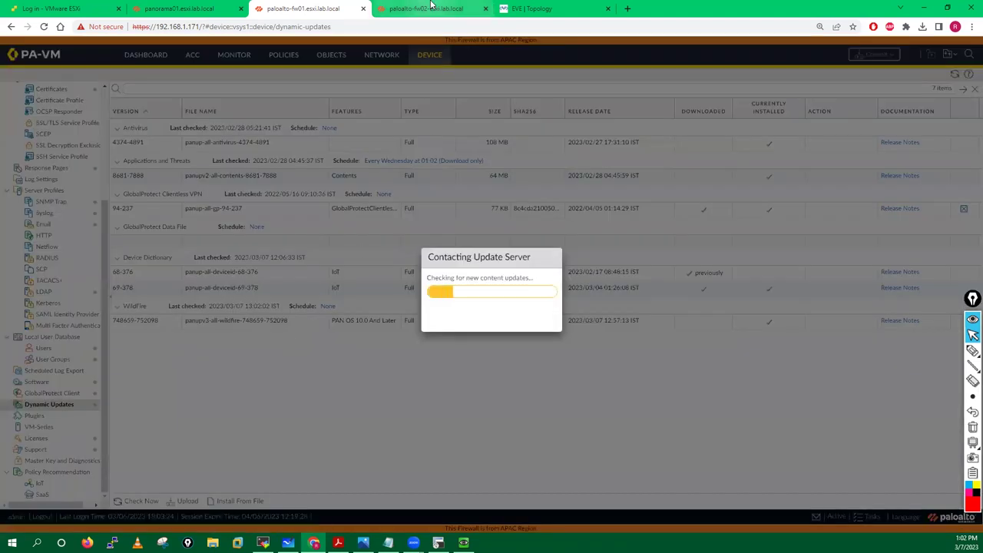
Step: Check for new dynamic content updates on the paloalto-fw02 firewall
click(429, 8)
click(44, 456)
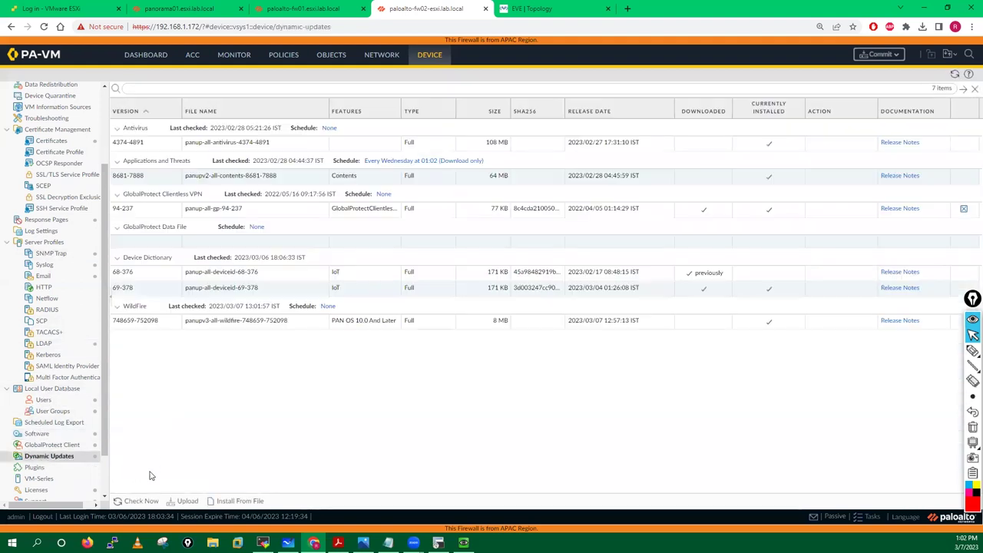
click(132, 501)
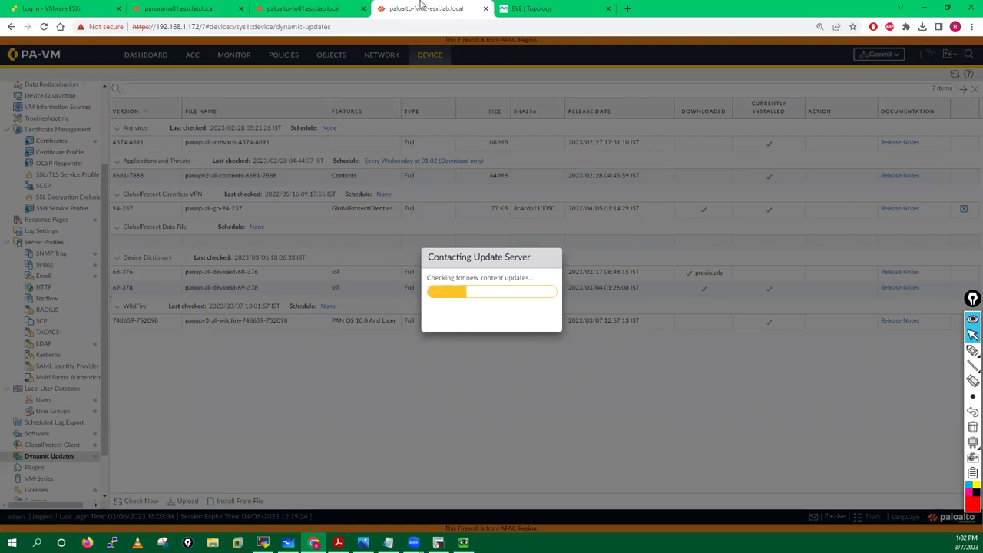
click(314, 9)
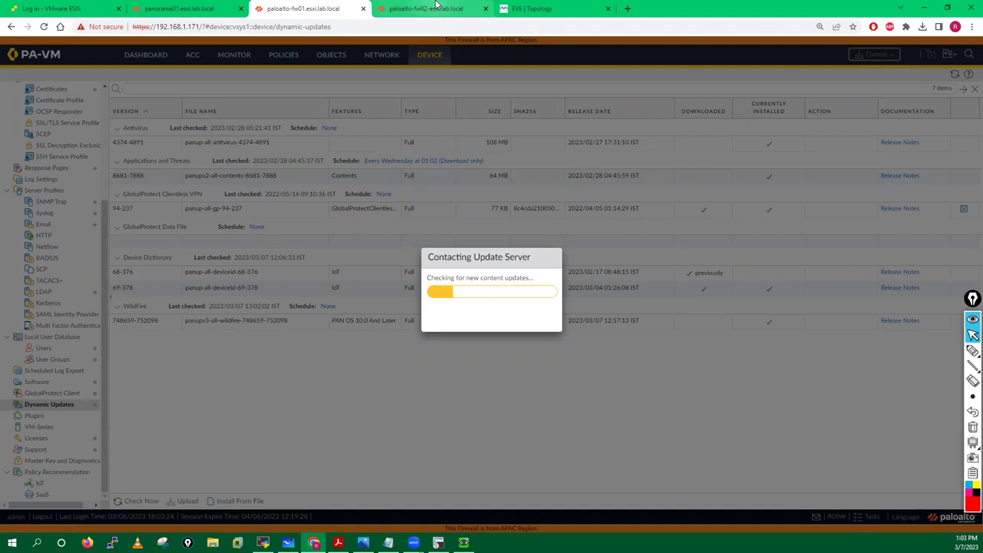
click(435, 6)
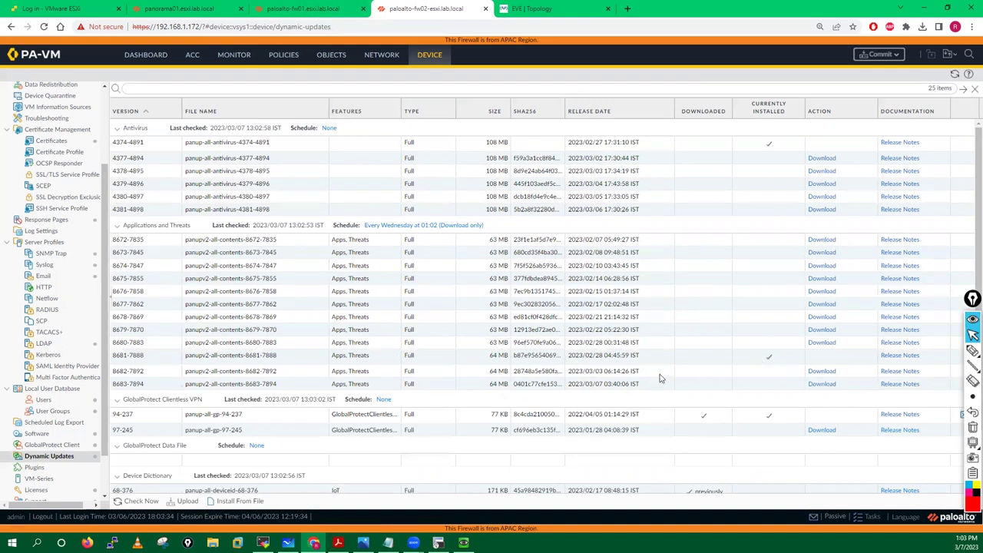
Step: Start downloading Applications and Threats content version 8683-7894 on the paloalto-fw01 firewall
click(321, 12)
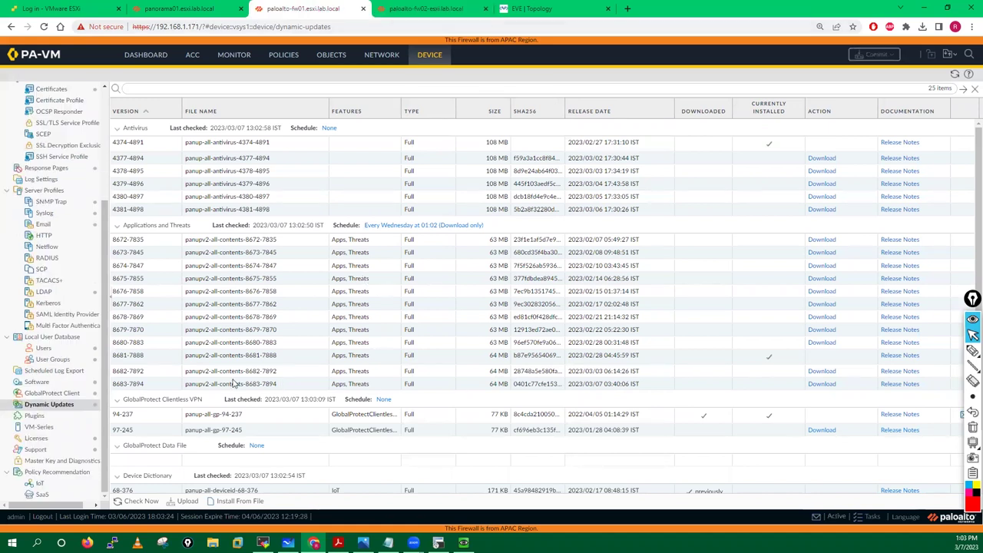
click(821, 385)
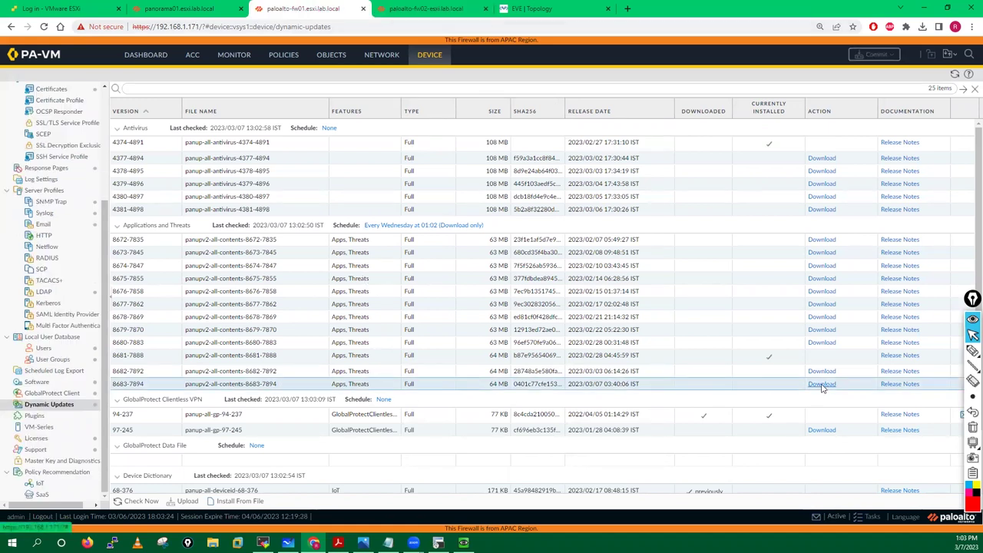
click(460, 281)
click(509, 304)
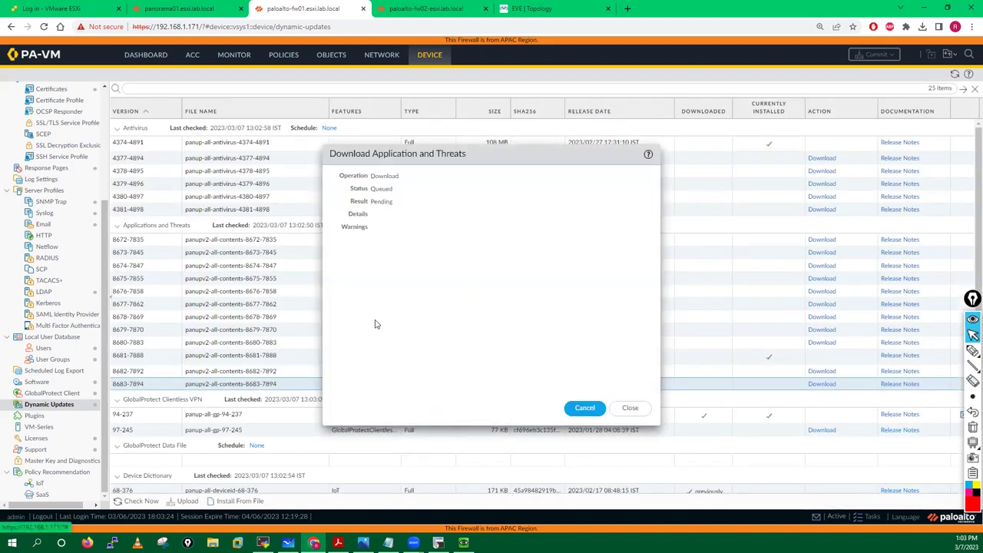
Step: Return to the Notepad notes and read the second best practice, on the Panorama version relative to the firewall
click(388, 542)
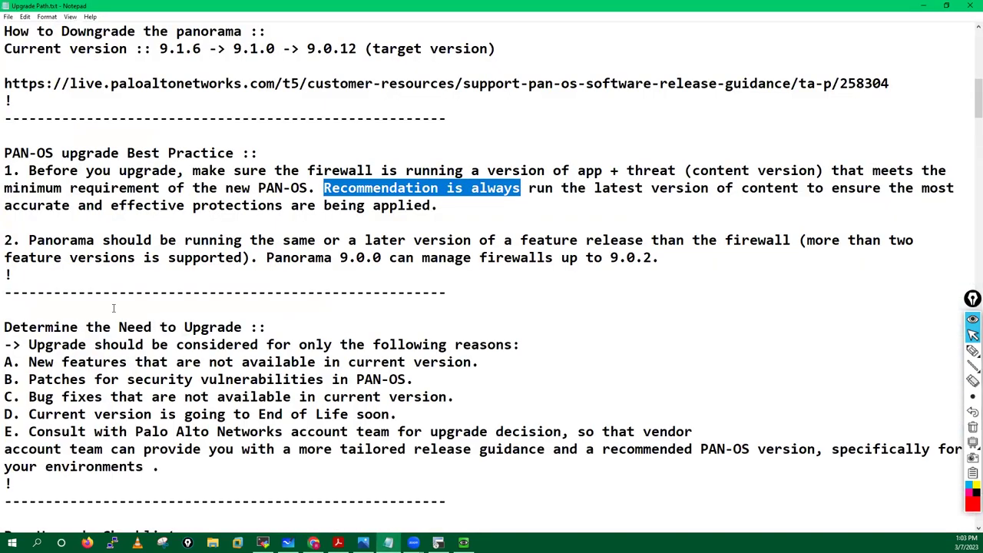
drag(28, 240, 298, 241)
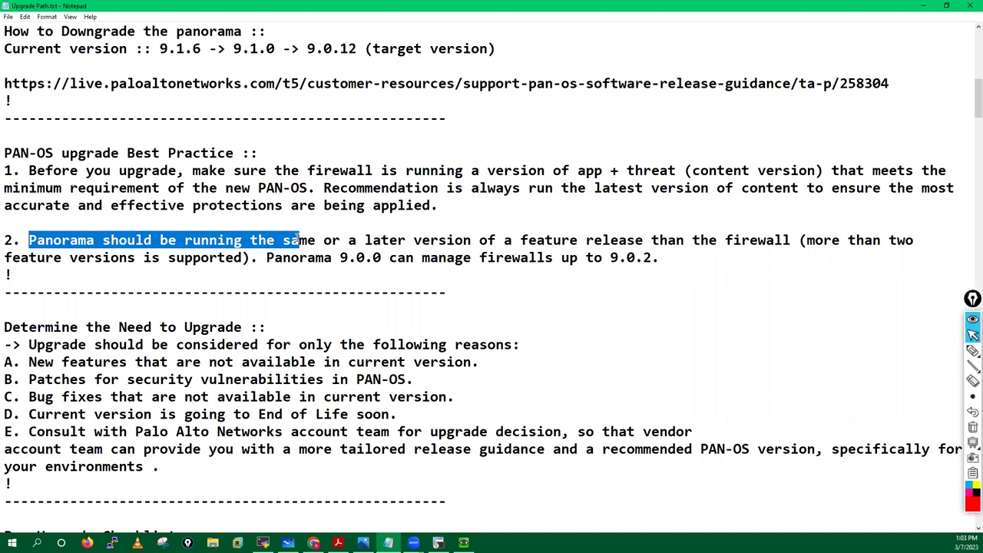
click(234, 431)
Step: Read the Determine the Need to Upgrade section, going through reasons A to E
scroll(235, 425, down, 6)
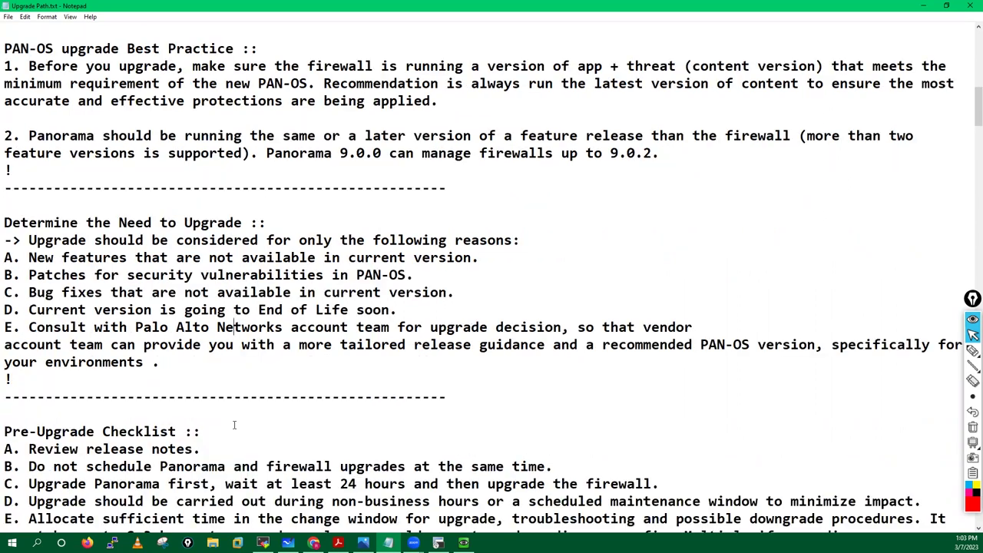
scroll(235, 425, up, 4)
drag(4, 223, 253, 224)
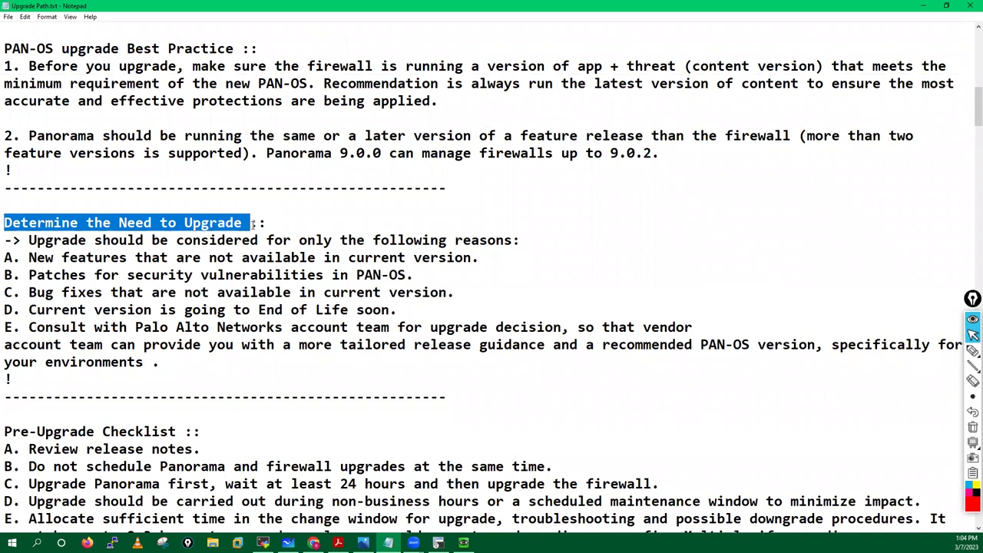
drag(28, 241, 534, 244)
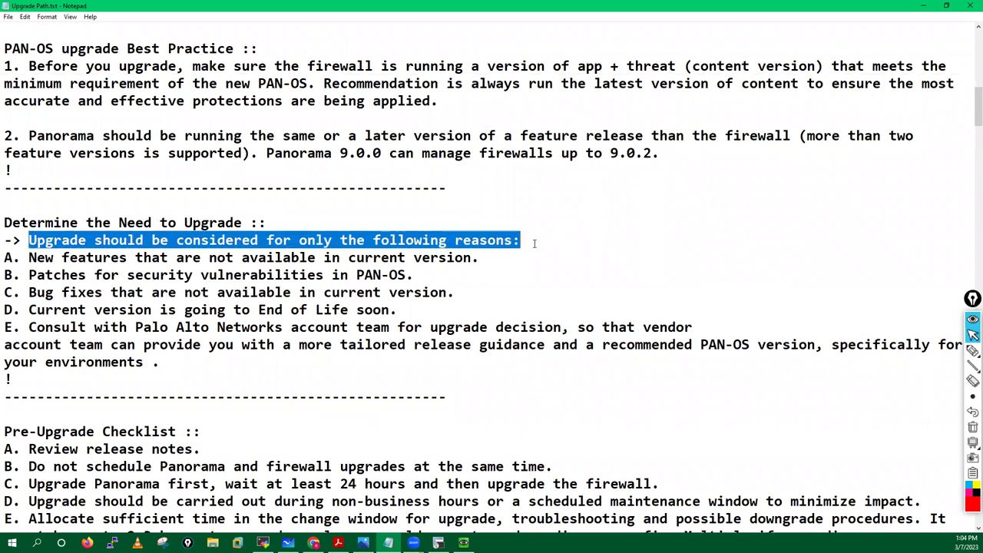
drag(29, 258, 472, 263)
drag(28, 275, 412, 276)
drag(28, 292, 458, 294)
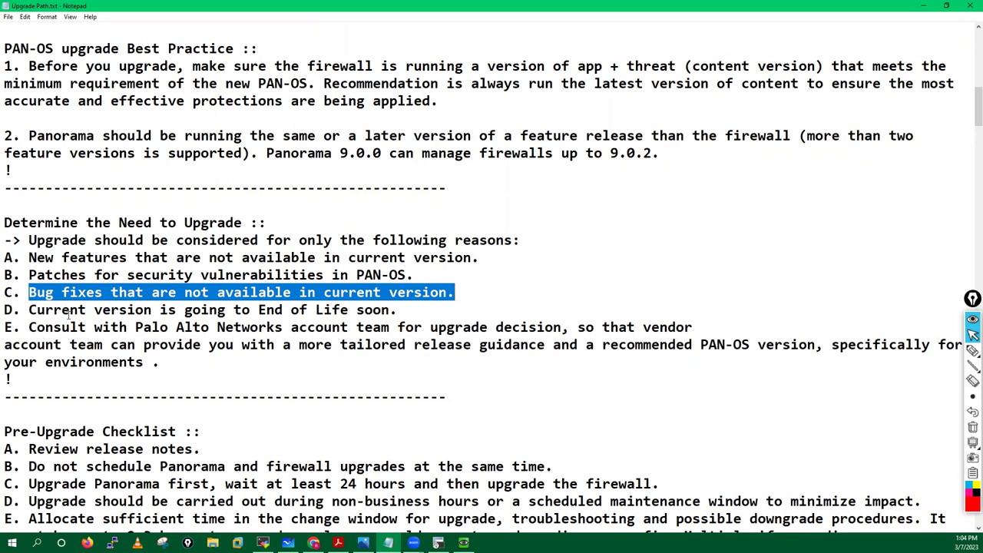
drag(29, 310, 390, 310)
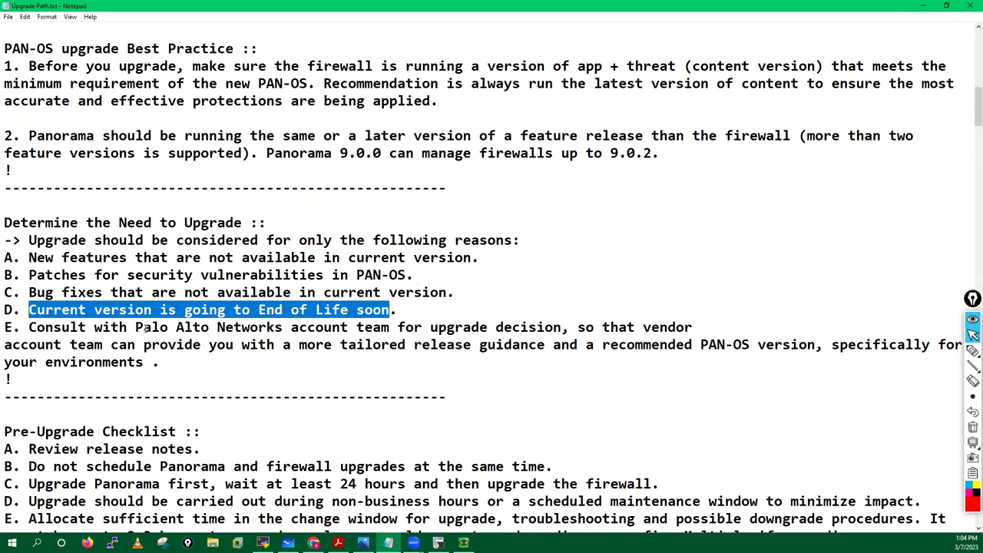
drag(28, 328, 360, 332)
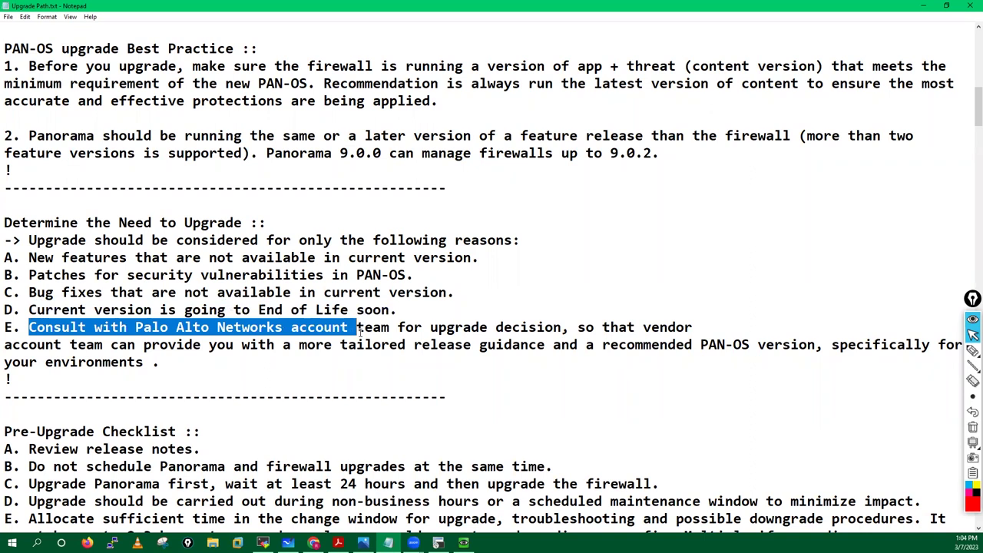
click(319, 380)
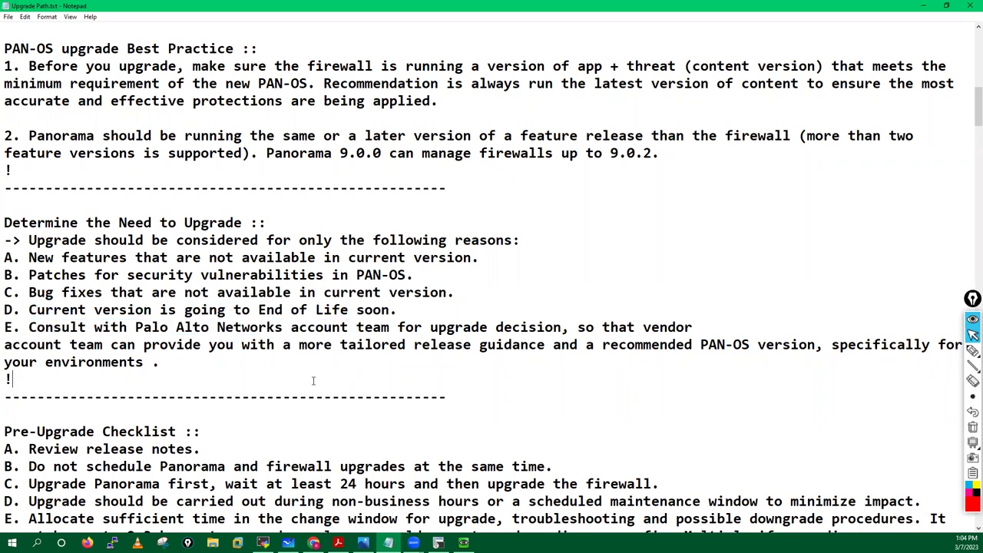
drag(4, 223, 116, 380)
click(125, 395)
click(112, 379)
Step: Review the Pre-Upgrade Checklist, covering release notes, upgrade scheduling, maintenance window and time allocation
scroll(112, 378, down, 2)
scroll(112, 378, down, 1)
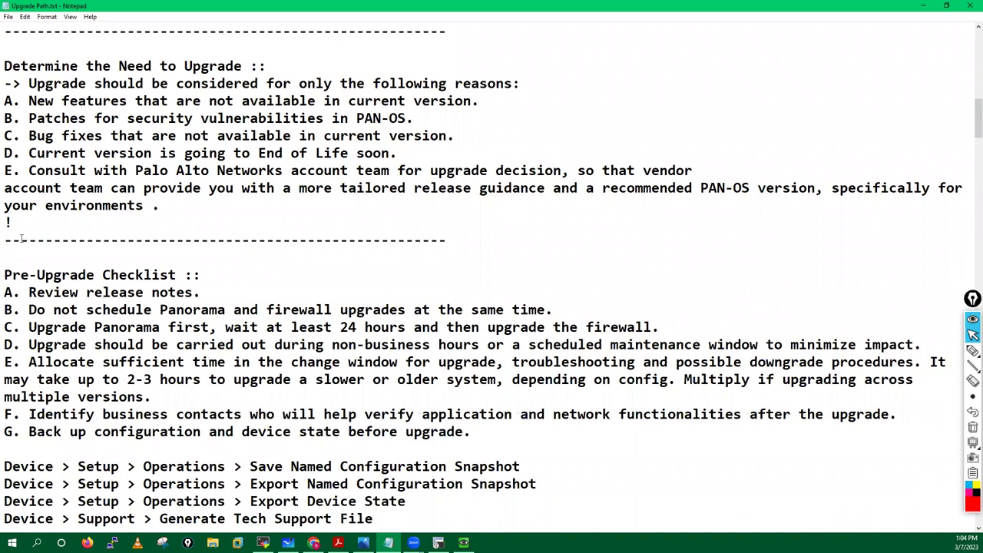
click(7, 255)
scroll(154, 259, down, 3)
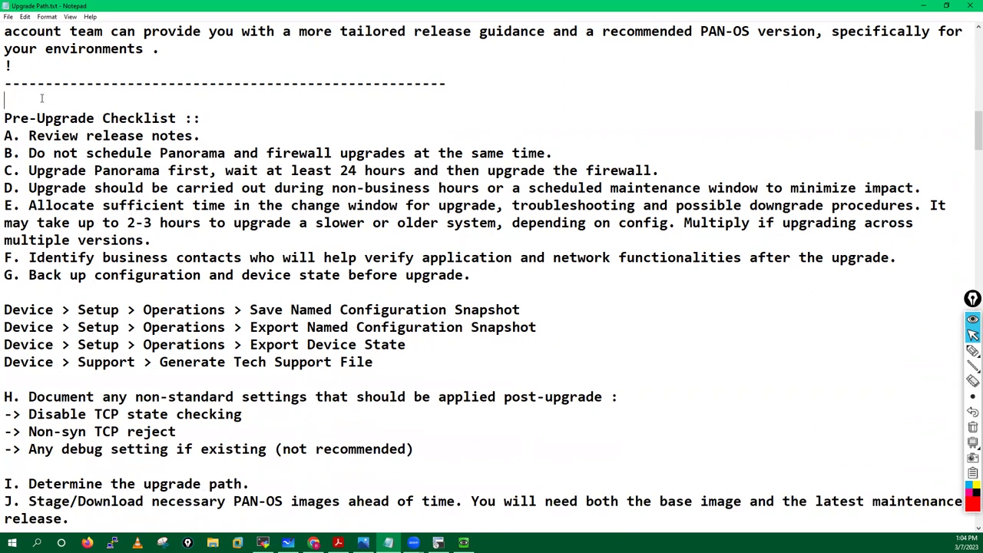
drag(4, 118, 203, 121)
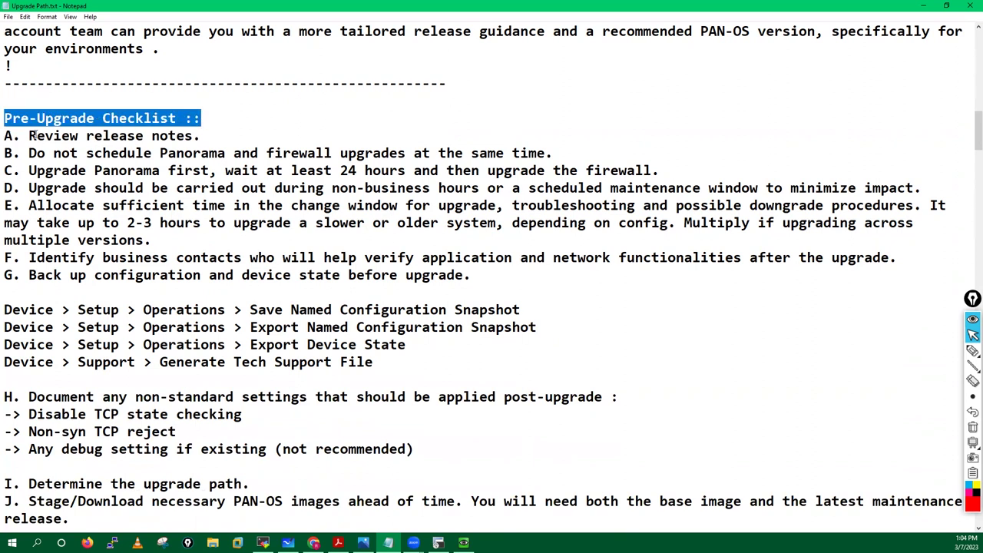
drag(34, 135, 232, 134)
drag(28, 153, 243, 153)
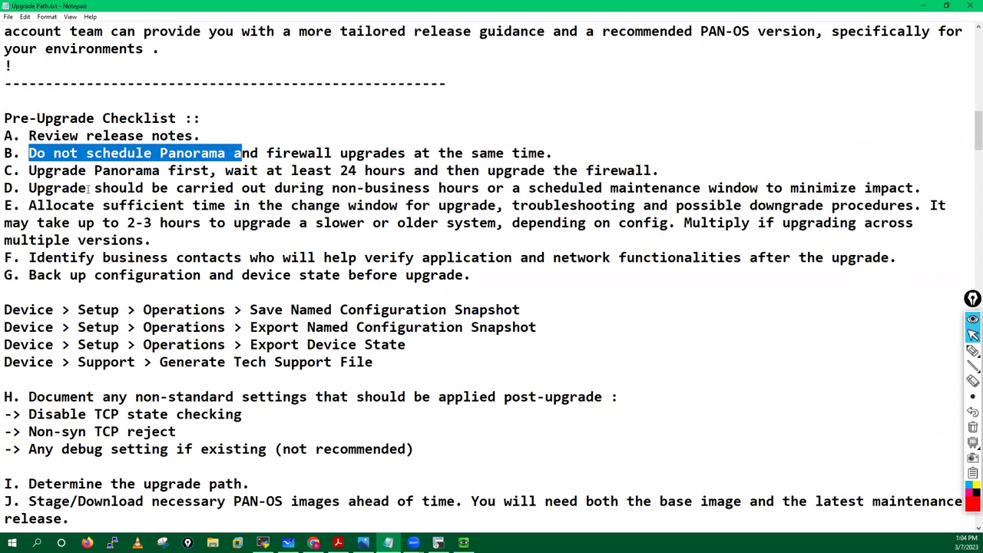
drag(30, 188, 393, 188)
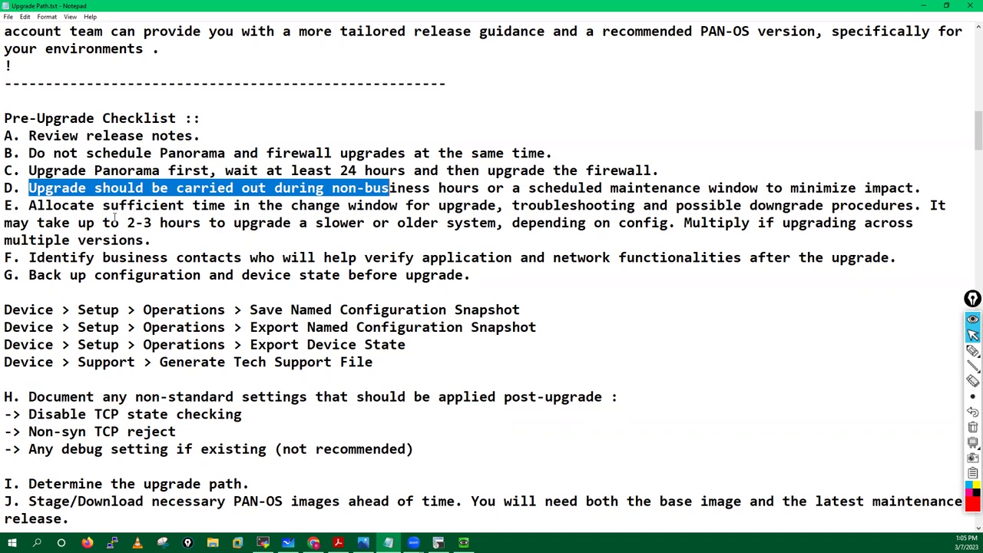
drag(28, 205, 291, 221)
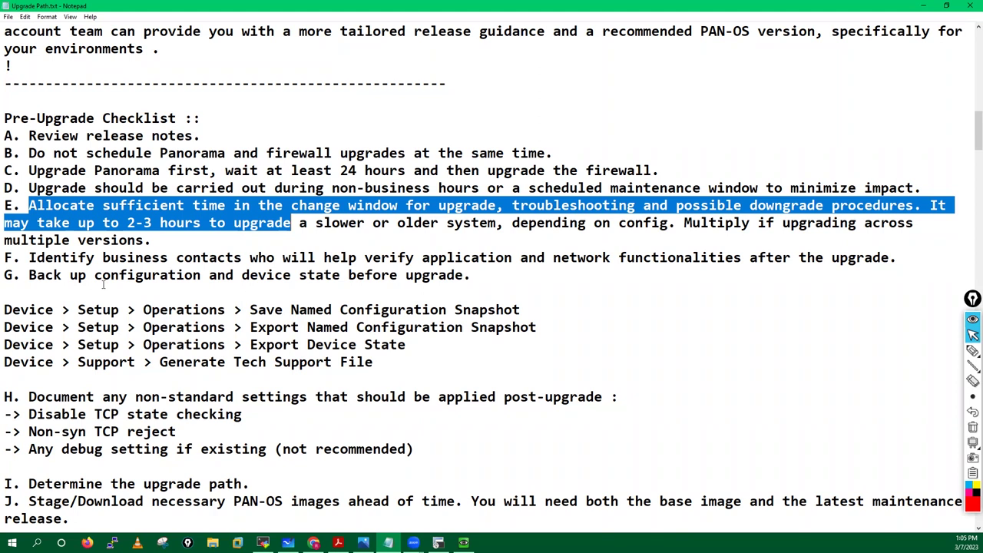
Step: Find the Palo Alto Firewall Upgrade Procedure (HA) section further down in the notes
click(92, 376)
scroll(91, 376, down, 6)
scroll(92, 378, down, 10)
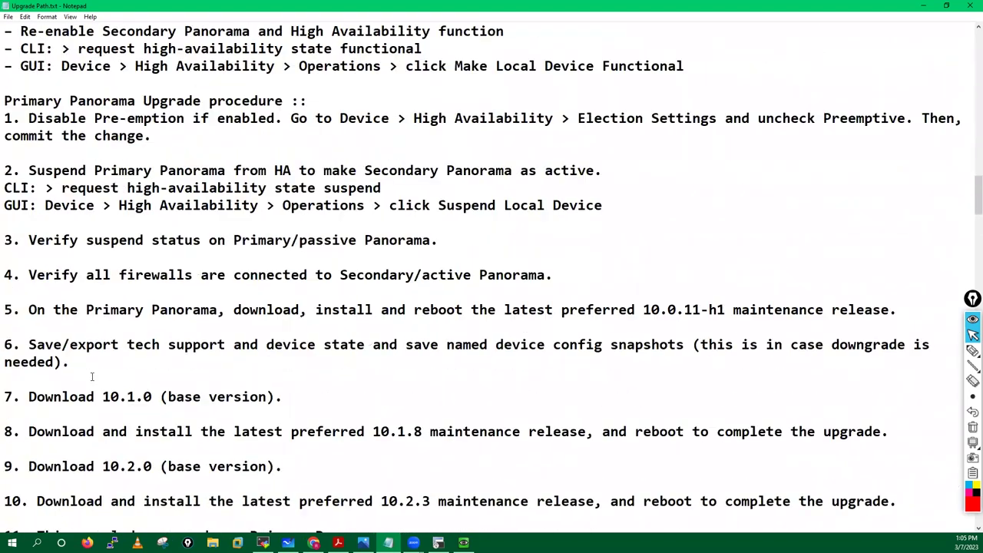
scroll(91, 376, down, 3)
scroll(93, 373, down, 5)
scroll(93, 373, down, 9)
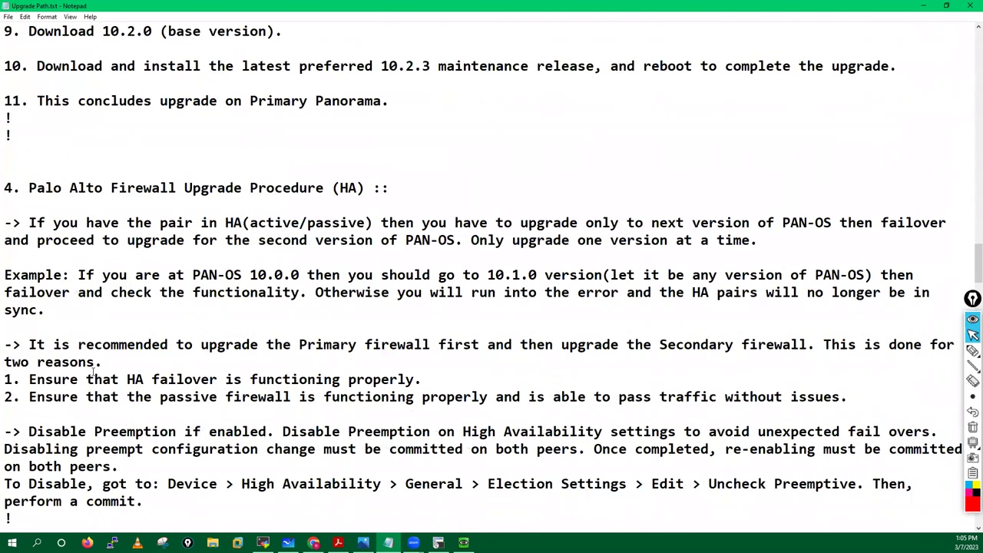
Step: Read the first point of the Palo Alto Firewall Upgrade Procedure (HA), on upgrading an HA pair one PAN-OS version at a time
scroll(93, 373, down, 2)
scroll(93, 373, down, 1)
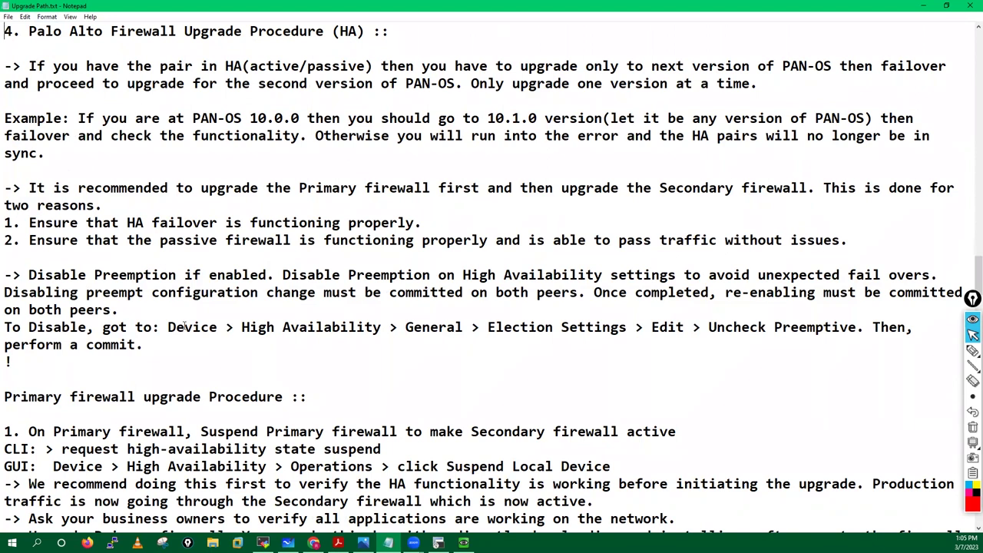
drag(5, 30, 186, 361)
click(181, 361)
click(186, 30)
drag(186, 31, 398, 31)
drag(28, 66, 381, 84)
click(521, 67)
drag(641, 67, 933, 73)
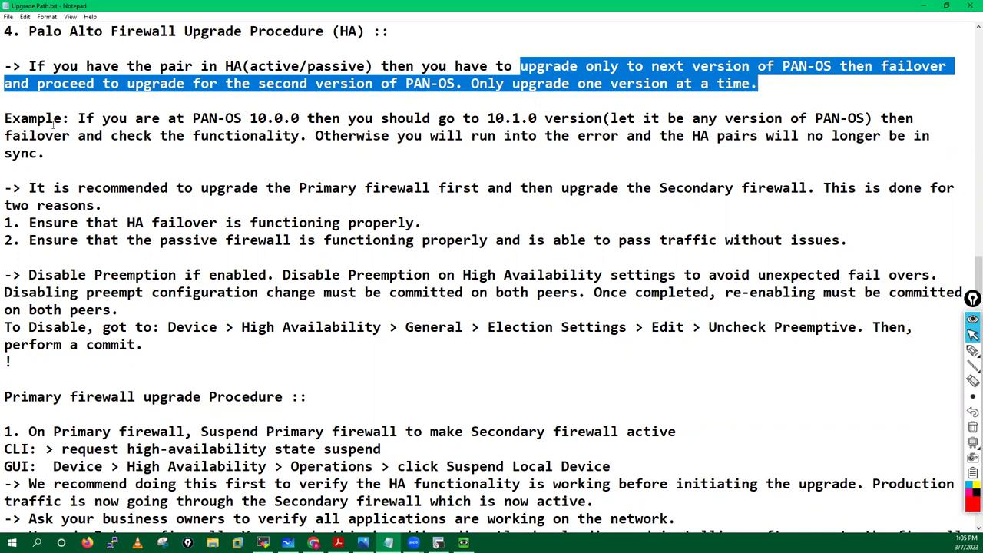
Step: Read the example of upgrading from PAN-OS 10.0.0 to 10.1.0 before failover, and find the Primary firewall upgrade Procedure
drag(78, 117, 316, 117)
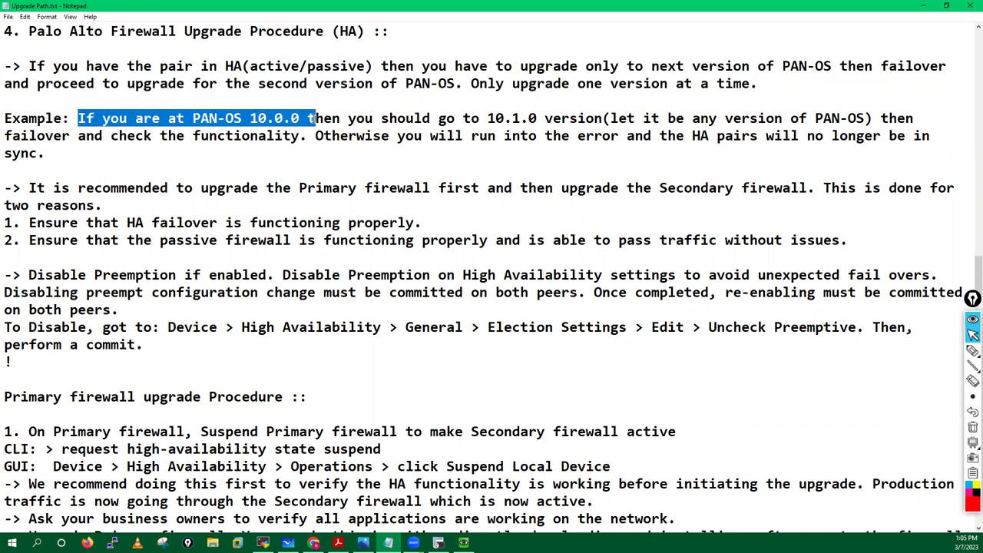
drag(495, 117, 539, 117)
drag(610, 117, 859, 119)
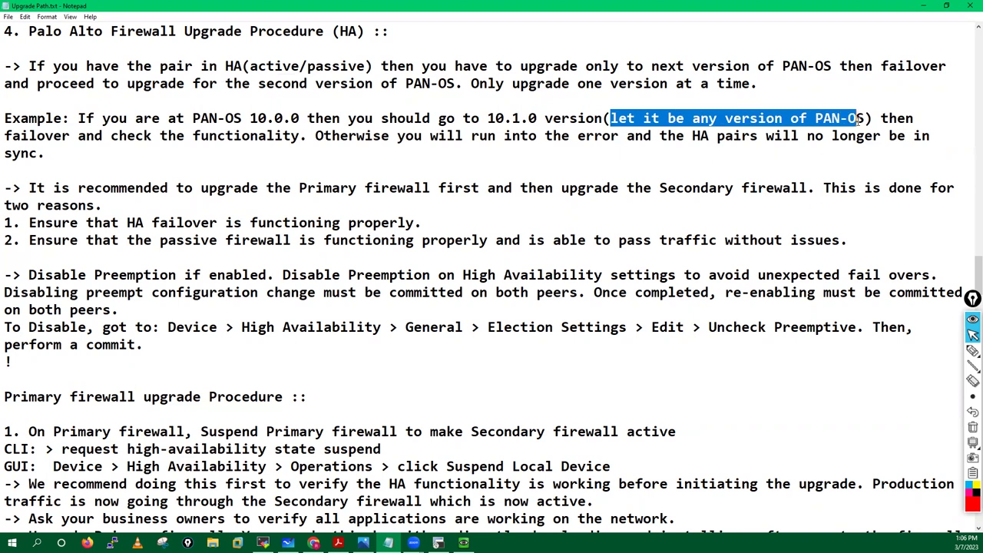
drag(86, 136, 351, 135)
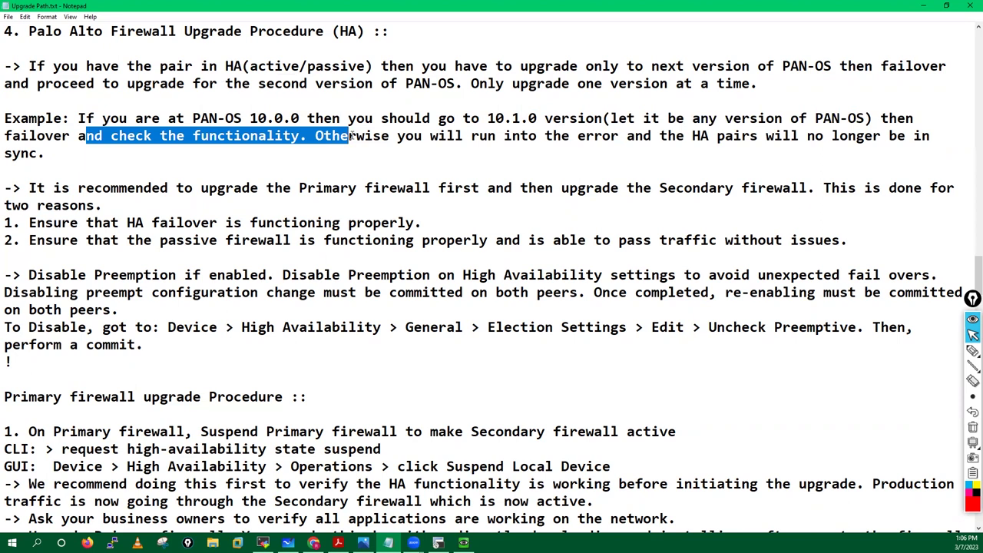
click(330, 164)
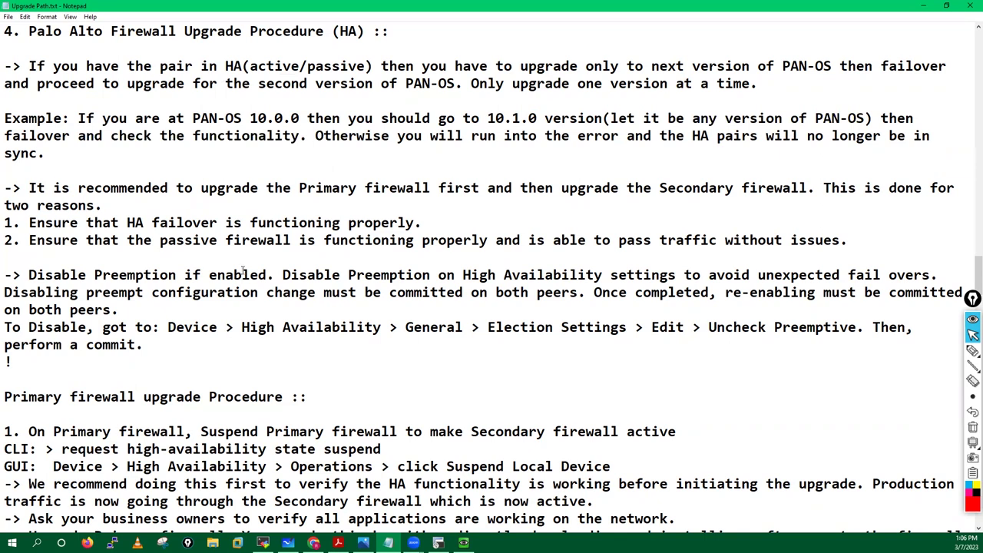
scroll(241, 273, down, 7)
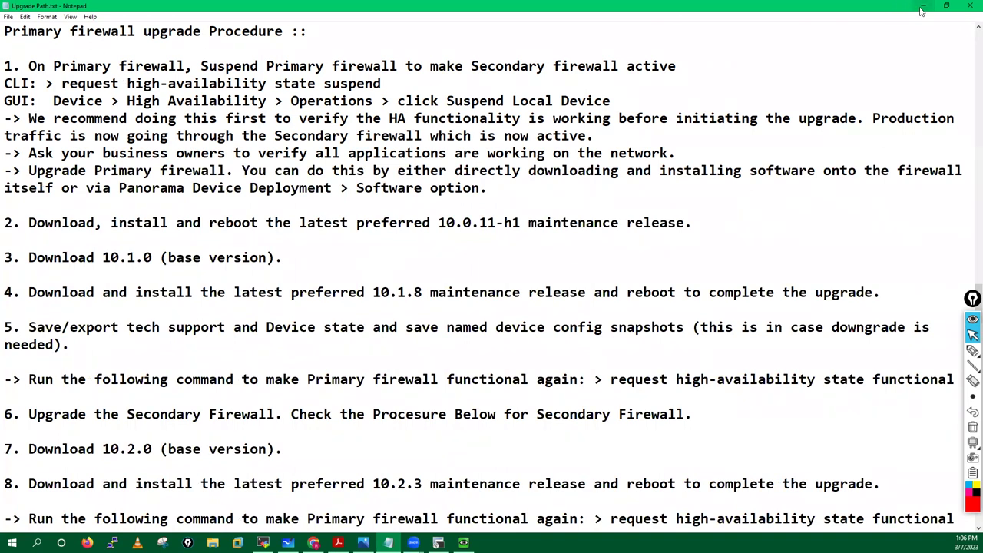
Step: Switch to the paloalto-fw01 web interface in Chrome, dismiss the content download dialog and refresh the dynamic updates list
key(alt+Tab)
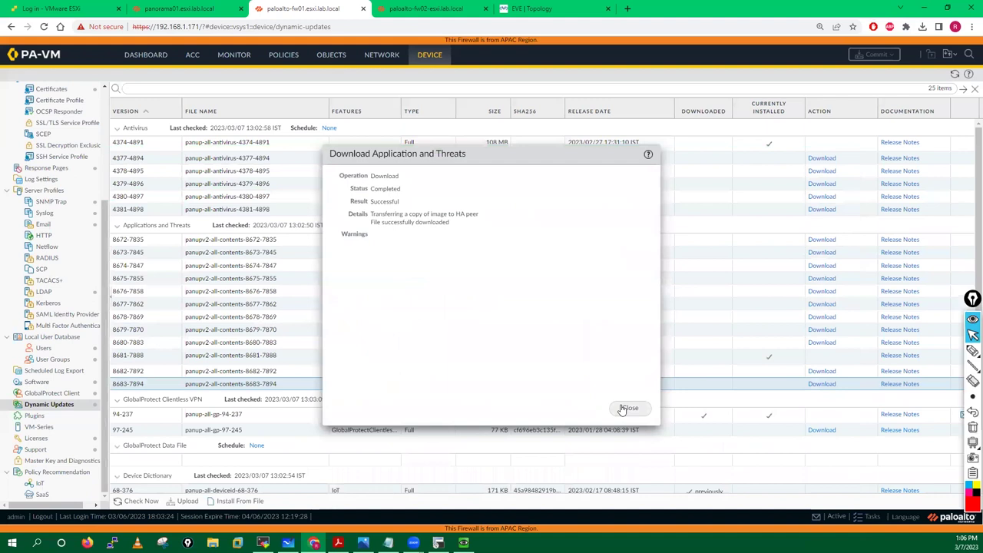
click(617, 405)
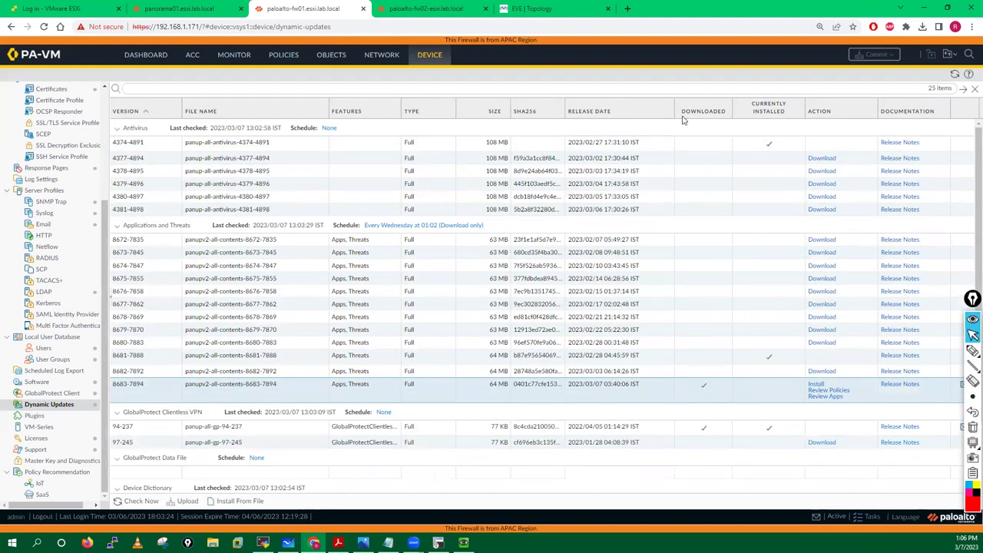
click(955, 76)
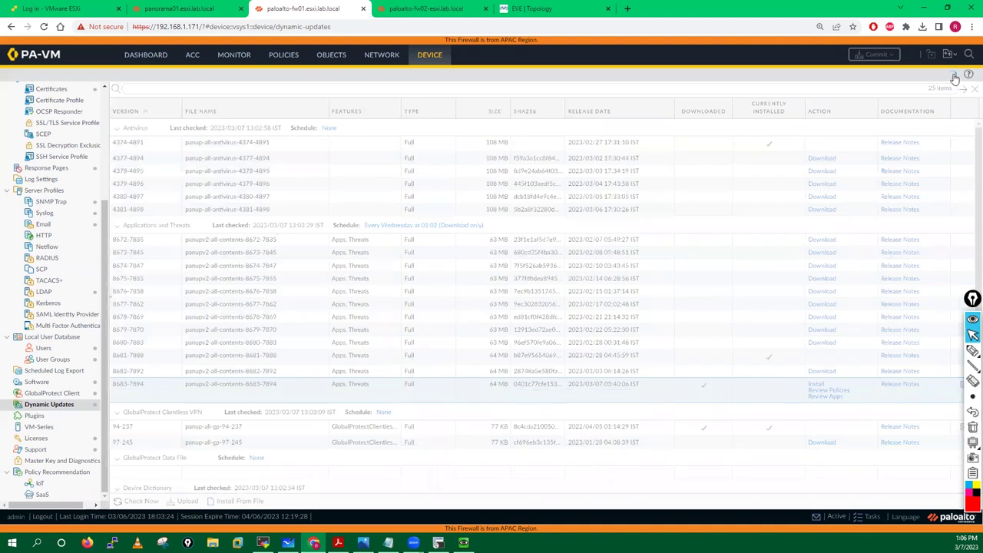
click(955, 77)
click(955, 76)
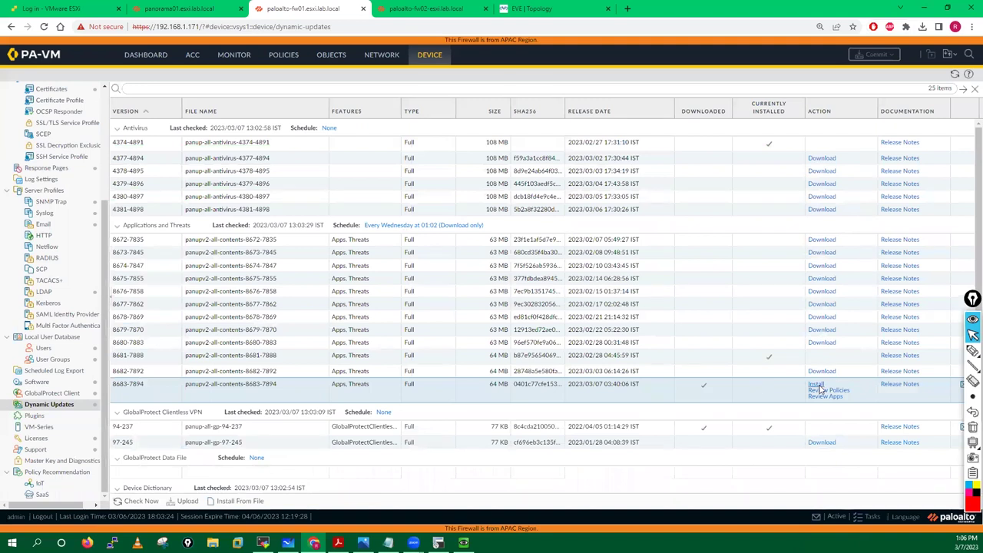
Step: Install Applications and Threats content version 8683-7894 on paloalto-fw01
click(817, 385)
click(443, 272)
click(513, 307)
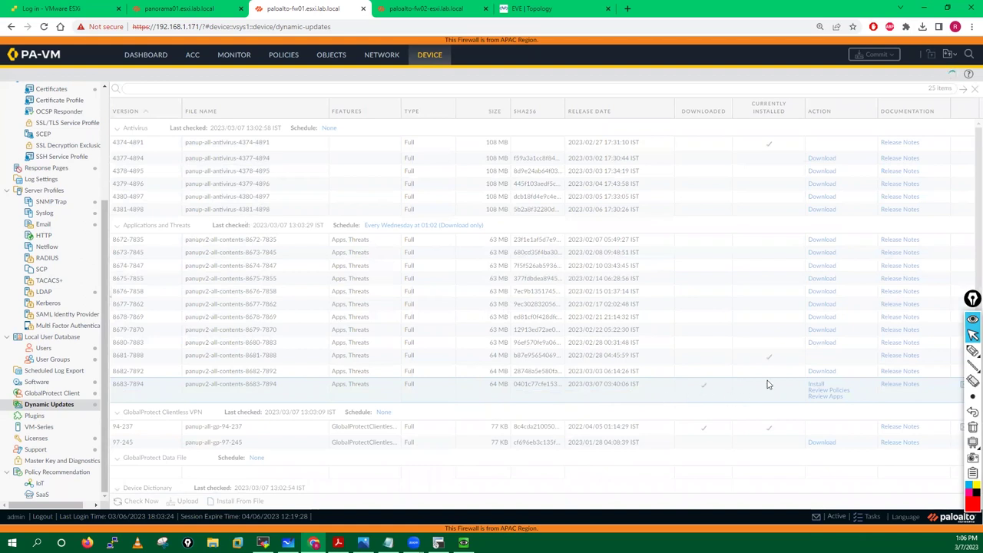
Step: Refresh the dynamic updates on paloalto-fw02, check the content installation on paloalto-fw01, and check the PAN-OS 11.0.0 software download on Panorama
click(430, 8)
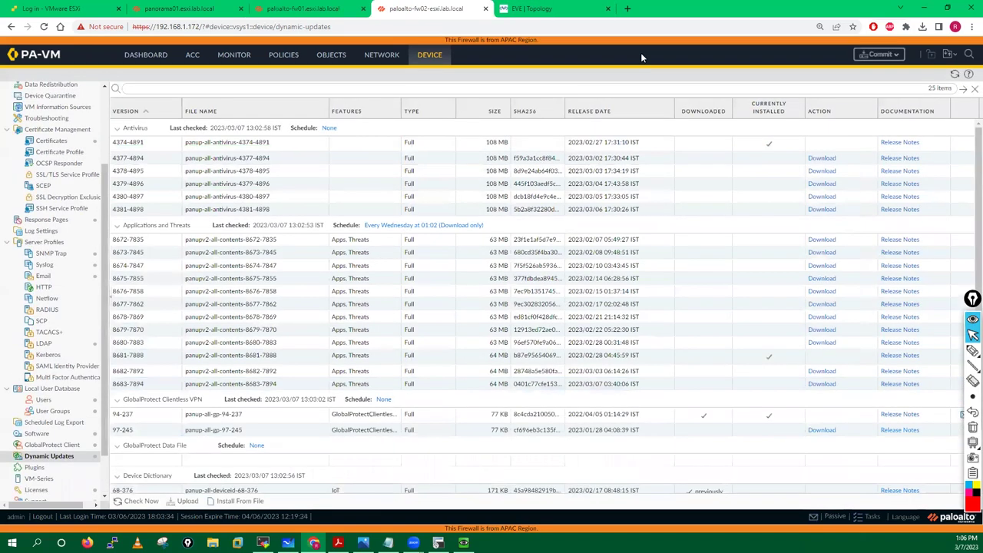
click(955, 75)
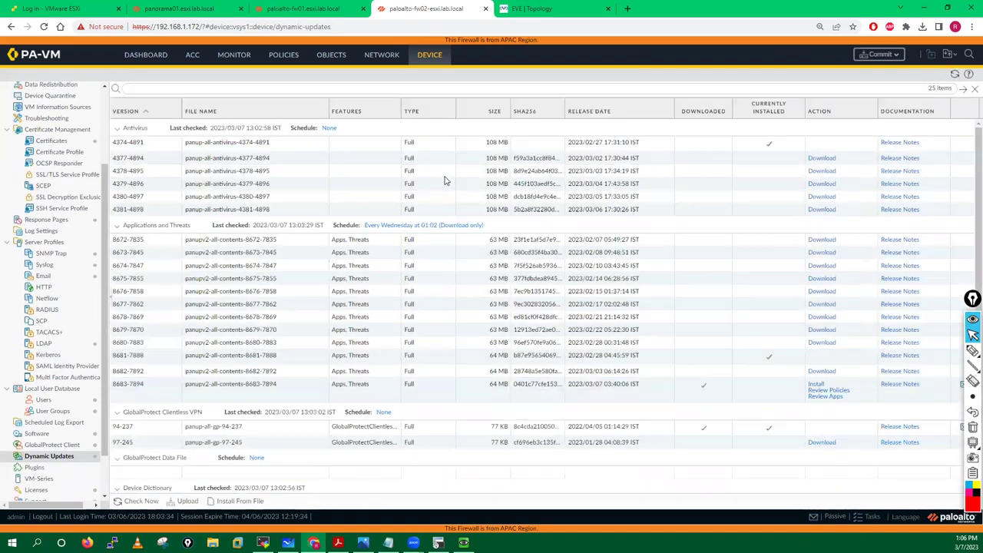
click(302, 9)
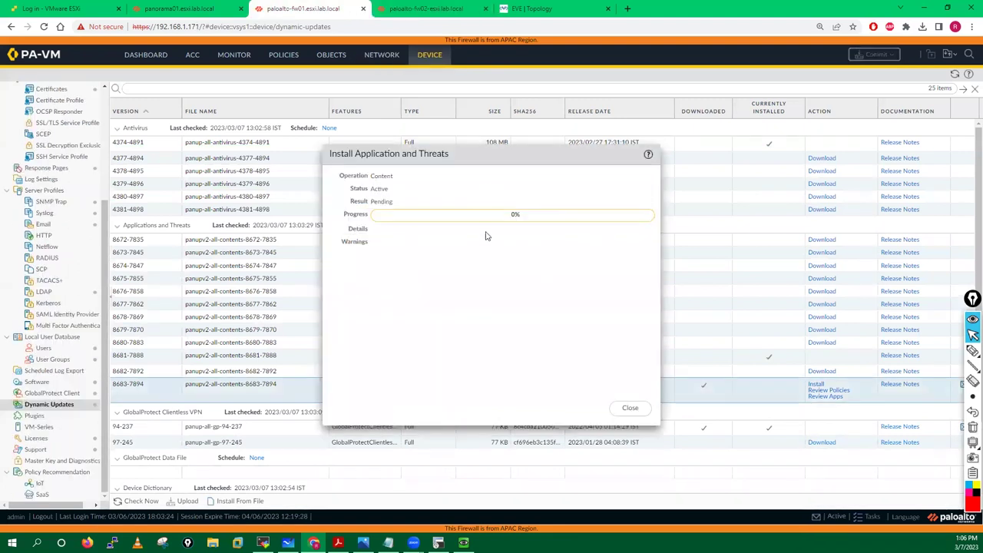
click(199, 7)
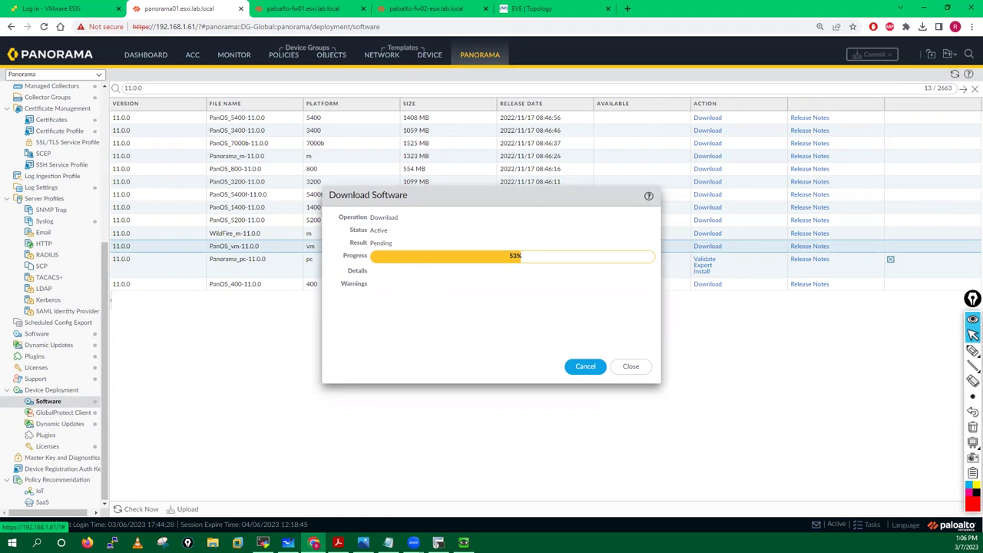
Step: Switch to the Panorama New Topology picture in Photos and mark PaloAlto-Fw01-DC with a red freehand arrow
click(388, 542)
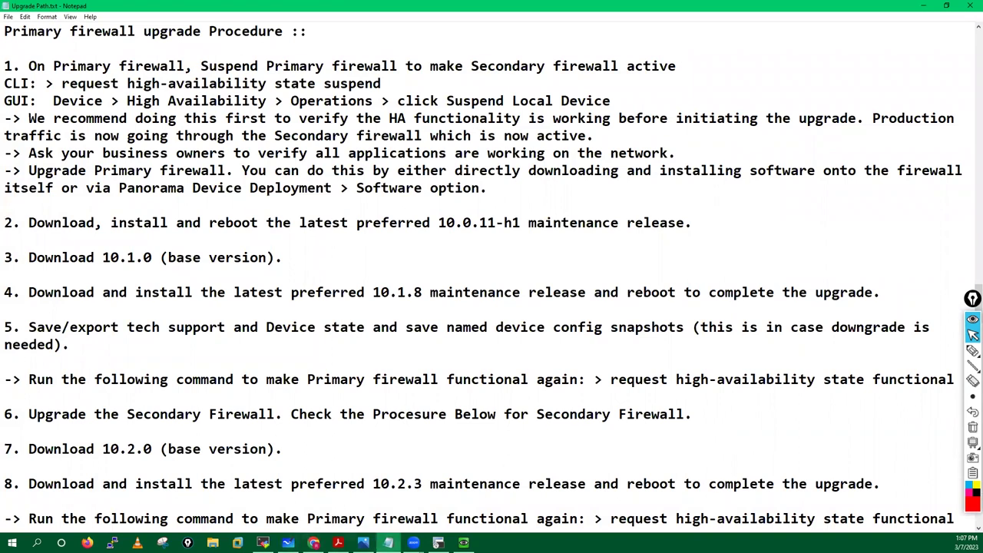
key(alt+Tab)
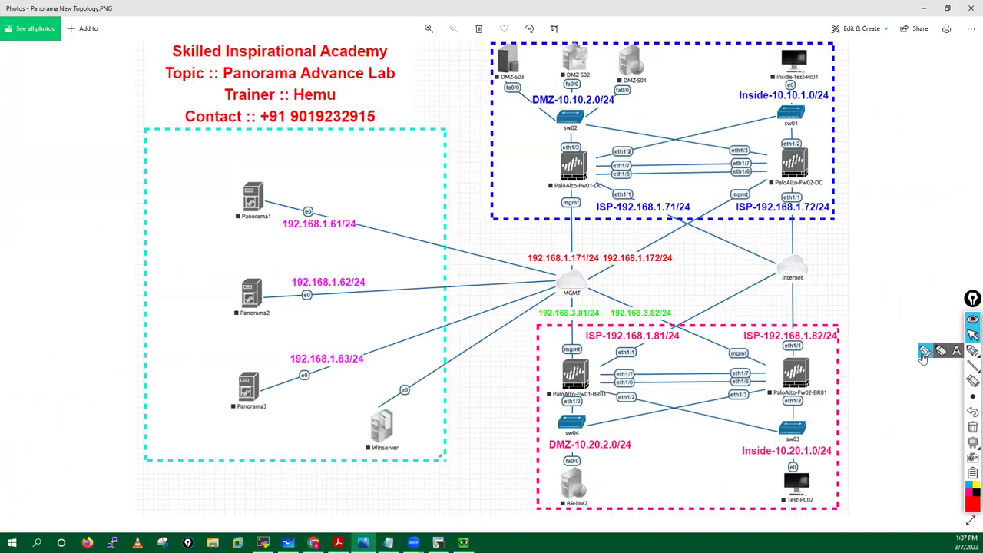
click(972, 350)
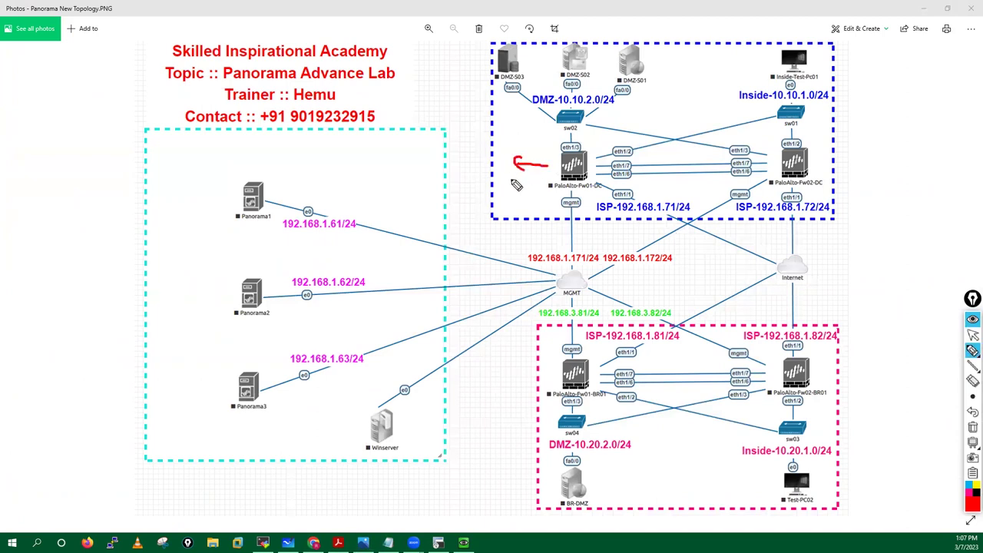